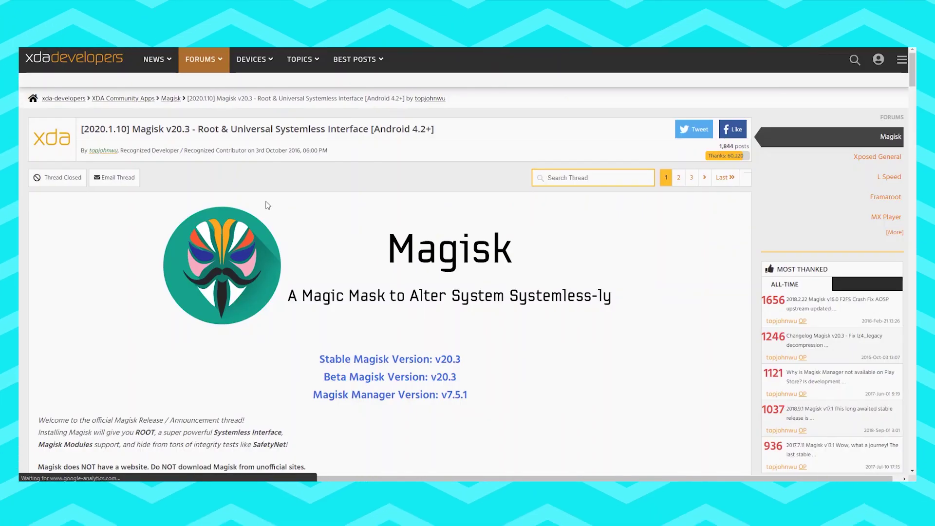
Examine the Magisk v20.3 thread's Android version support, instructions, download links and the hidden content at the end of the first post.
{"action": "scroll", "coordinate": [267, 205], "scroll_direction": "down", "scroll_amount": 8}
{"action": "scroll", "coordinate": [267, 205], "scroll_direction": "down", "scroll_amount": 8}
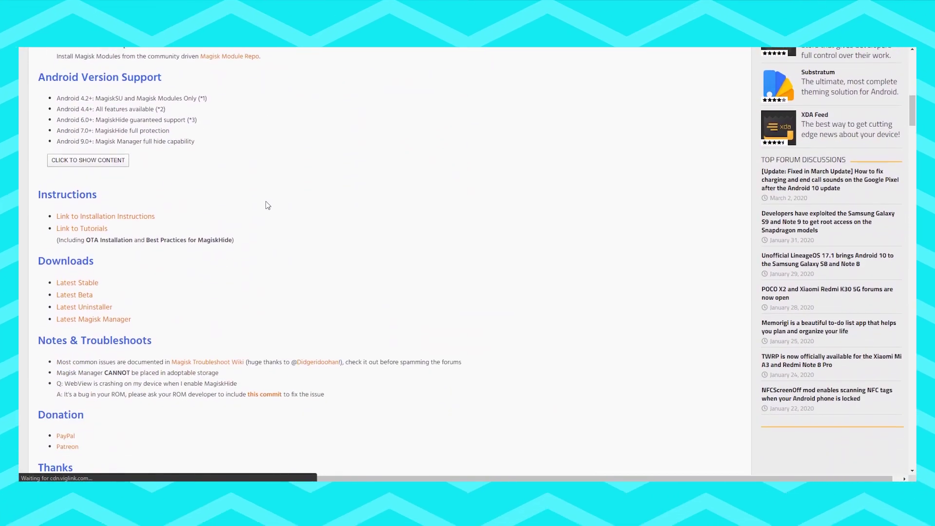
{"action": "scroll", "coordinate": [267, 205], "scroll_direction": "down", "scroll_amount": 3}
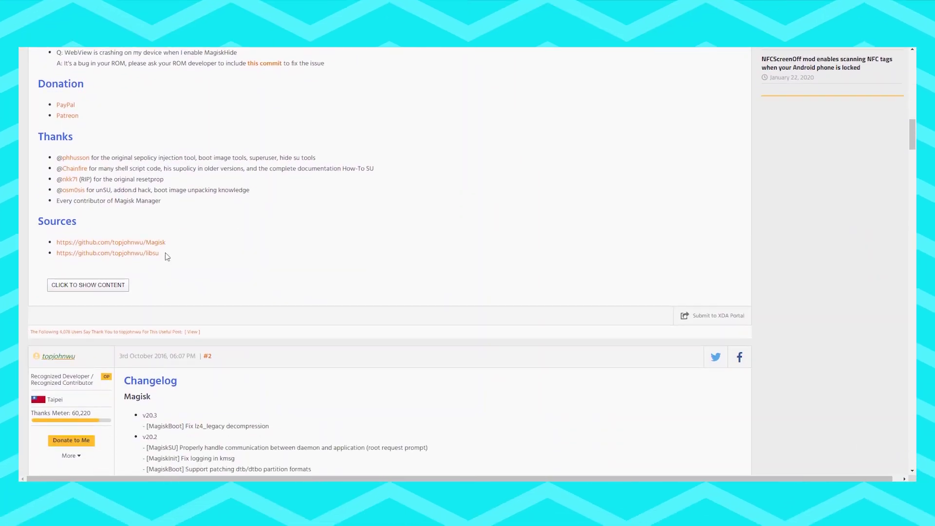
{"action": "left_click", "coordinate": [118, 288]}
{"action": "scroll", "coordinate": [286, 290], "scroll_direction": "down", "scroll_amount": 2}
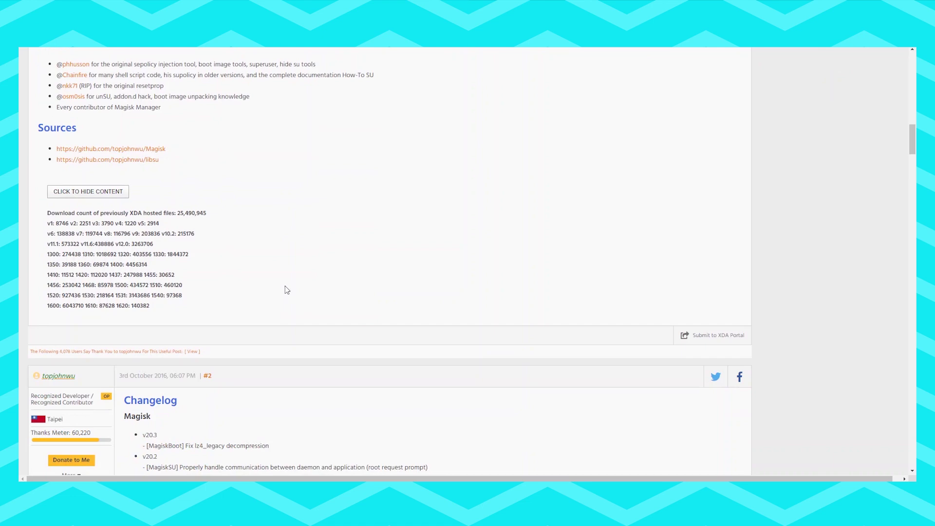
{"action": "scroll", "coordinate": [286, 291], "scroll_direction": "up", "scroll_amount": 6}
{"action": "scroll", "coordinate": [287, 290], "scroll_direction": "up", "scroll_amount": 3}
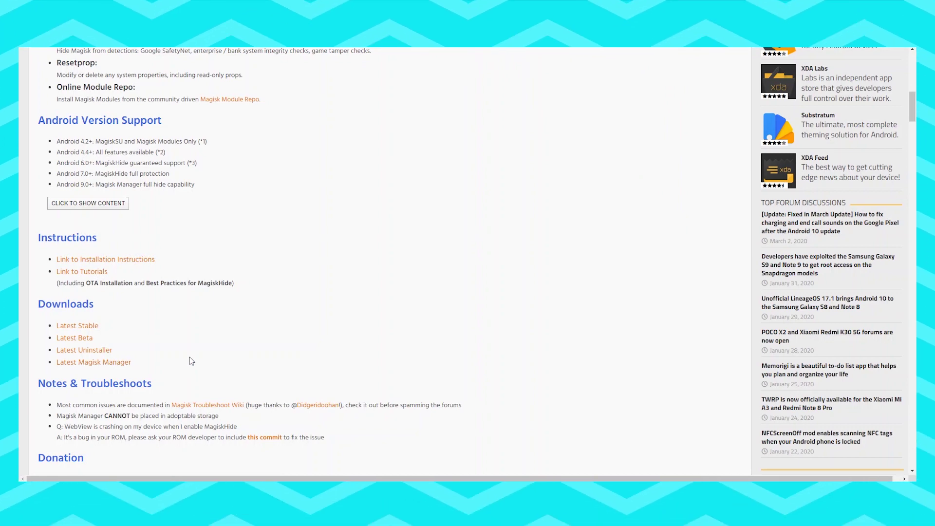
{"action": "scroll", "coordinate": [192, 360], "scroll_direction": "up", "scroll_amount": 15}
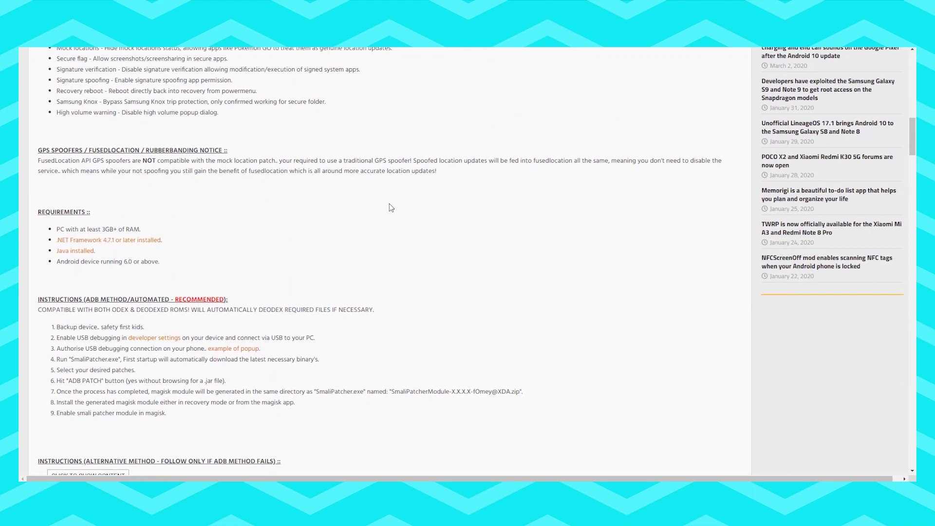
{"action": "scroll", "coordinate": [391, 208], "scroll_direction": "down", "scroll_amount": 3}
{"action": "scroll", "coordinate": [391, 208], "scroll_direction": "down", "scroll_amount": 9}
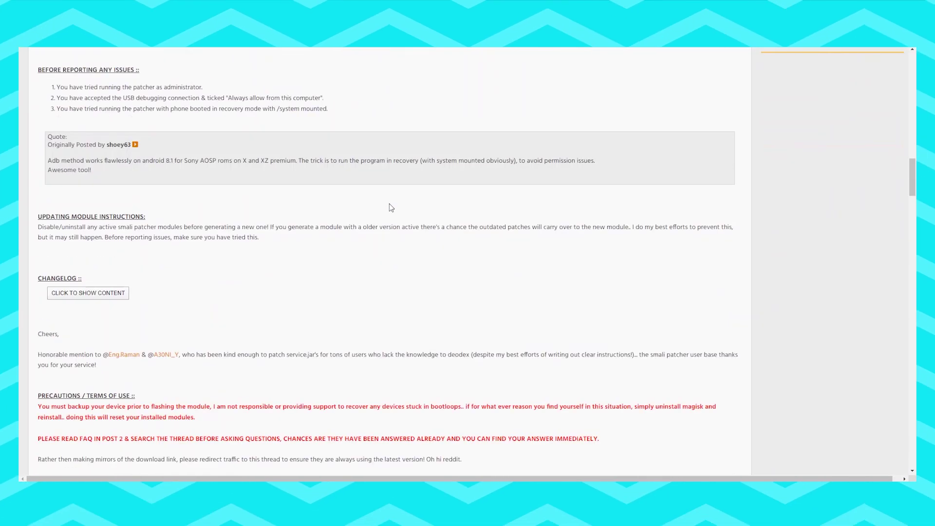
{"action": "scroll", "coordinate": [391, 208], "scroll_direction": "down", "scroll_amount": 1}
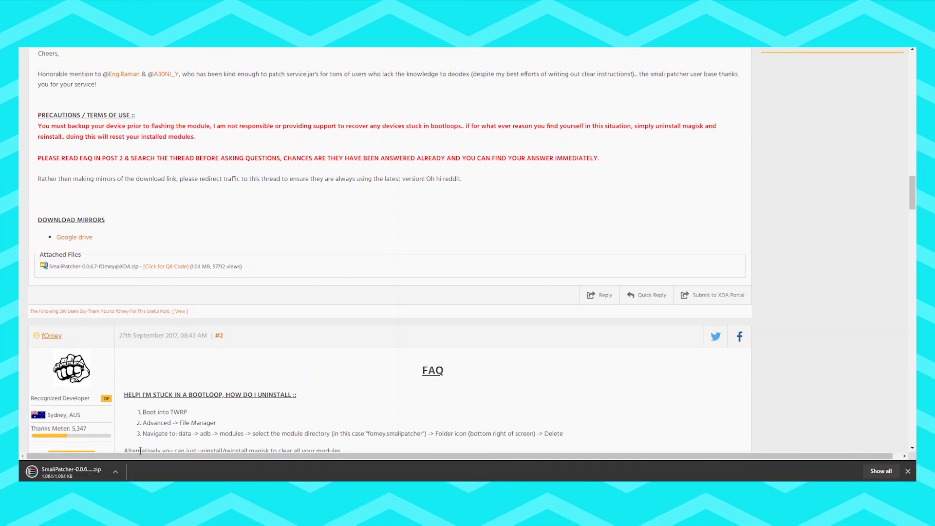
{"action": "left_click", "coordinate": [115, 479]}
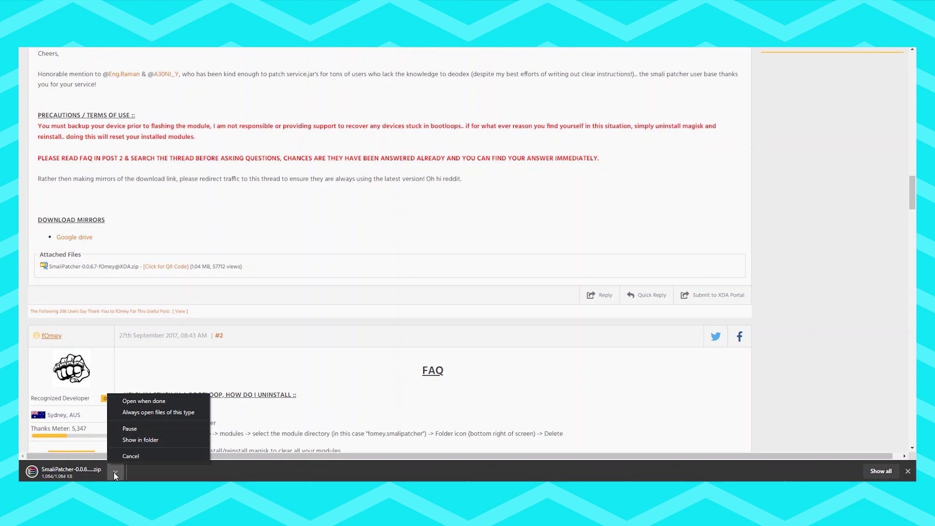
{"action": "left_click", "coordinate": [189, 454]}
{"action": "left_click_drag", "start_coordinate": [70, 471], "coordinate": [685, 119]}
Extract the SmaliPatcher zip into its own folder on the desktop and place that folder beside the archive.
{"action": "right_click", "coordinate": [681, 54]}
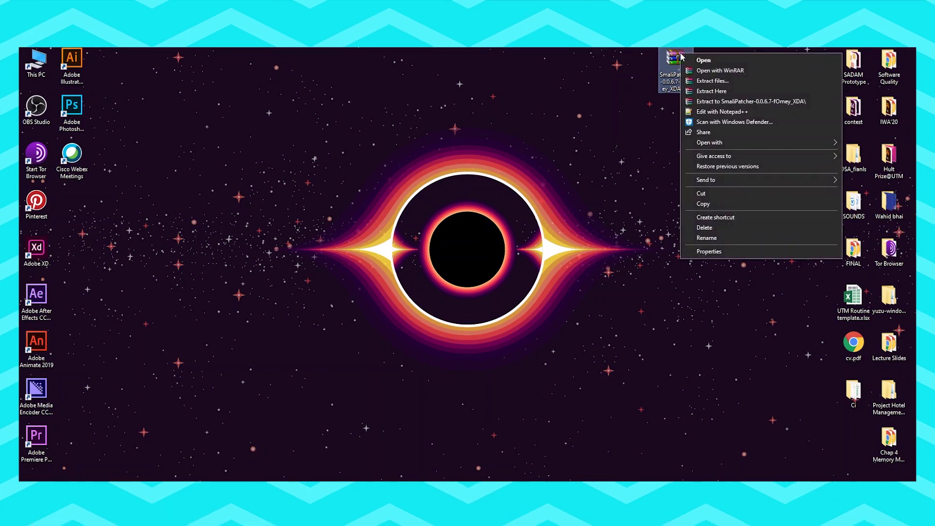
{"action": "left_click", "coordinate": [758, 101]}
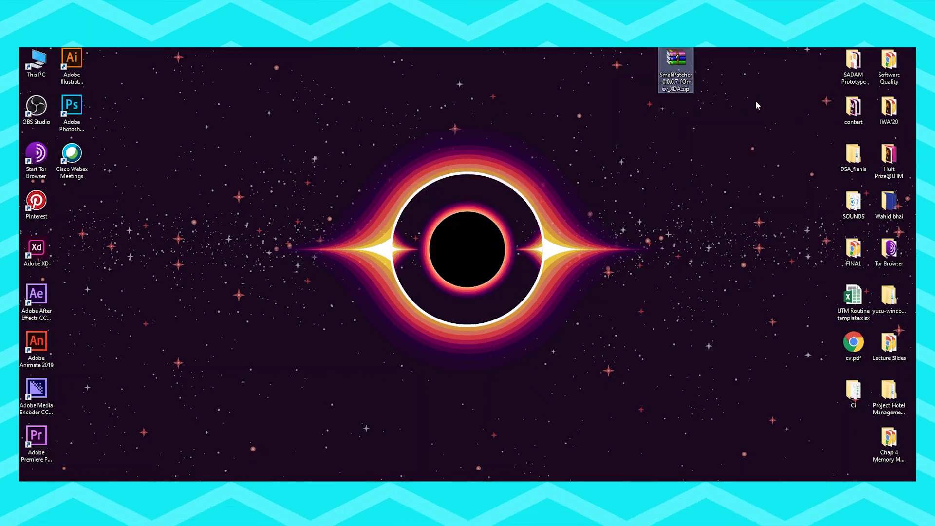
{"action": "left_click_drag", "start_coordinate": [71, 201], "coordinate": [717, 60]}
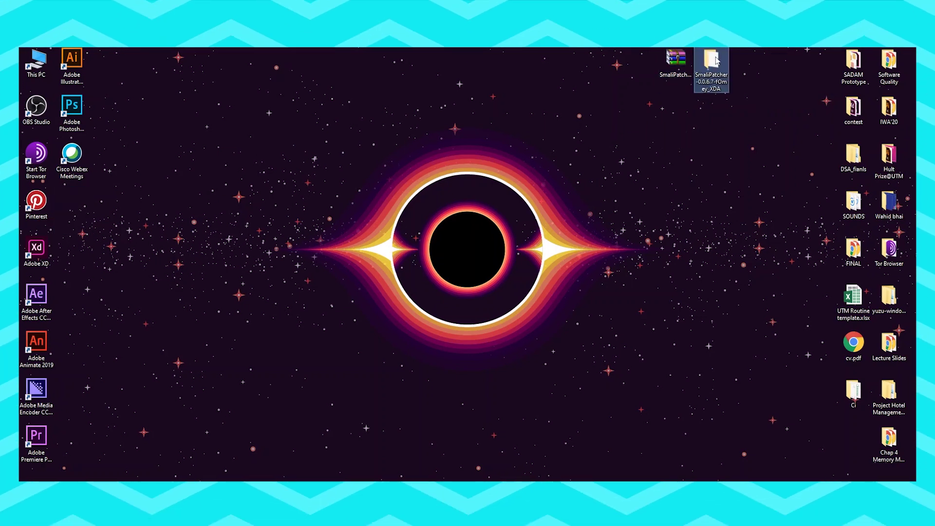
Open the extracted SmaliPatcher-0.0.6.7-fOmey_XDA folder and refresh the desktop.
{"action": "double_click", "coordinate": [717, 61]}
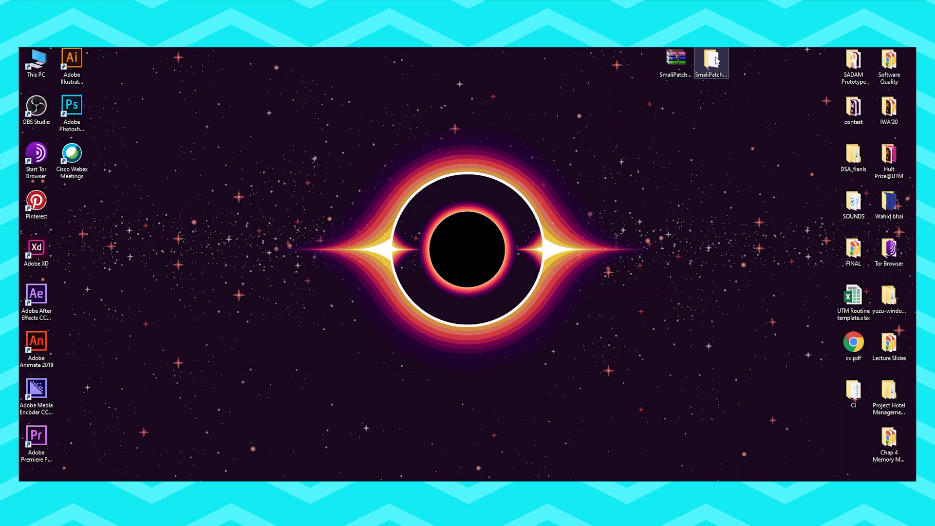
{"action": "left_click", "coordinate": [716, 131]}
{"action": "double_click", "coordinate": [711, 60]}
{"action": "right_click", "coordinate": [721, 125]}
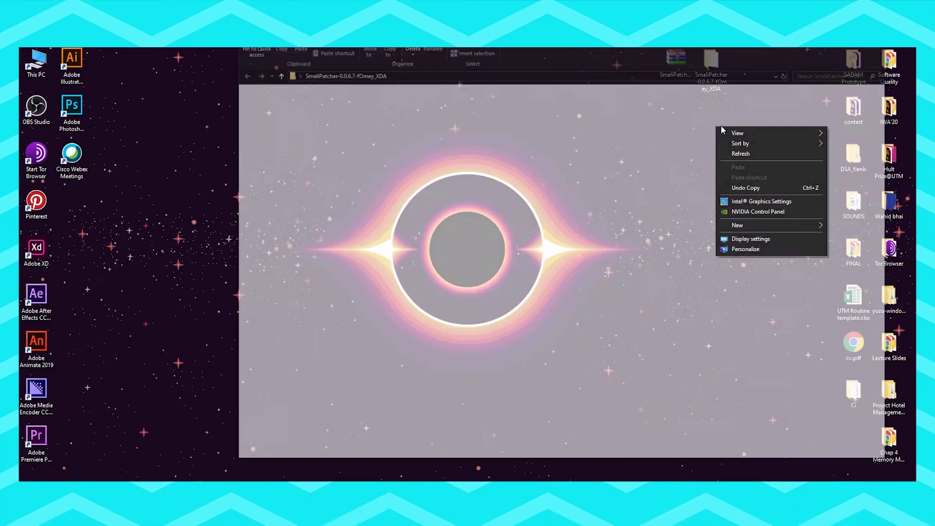
{"action": "left_click", "coordinate": [721, 154]}
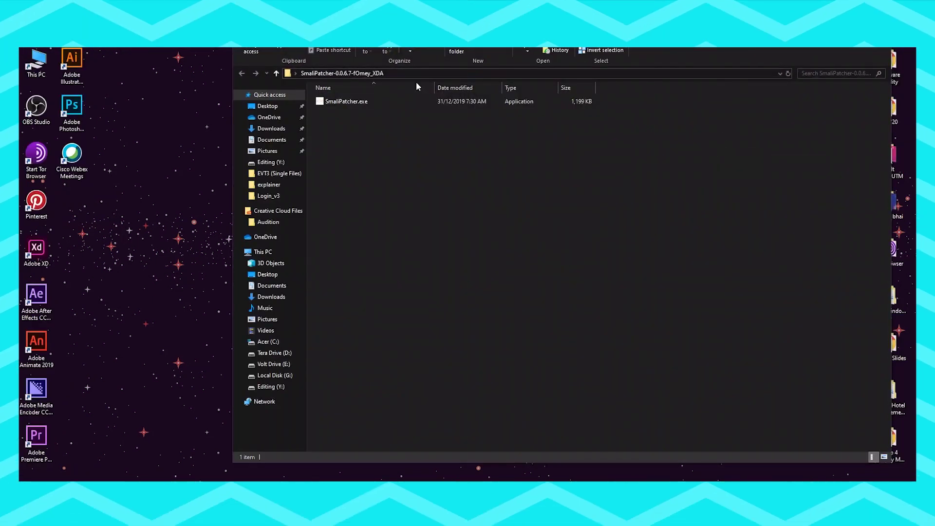
Run SmaliPatcher.exe as administrator and start an ADB patch with only Mock locations enabled.
{"action": "left_click", "coordinate": [335, 102]}
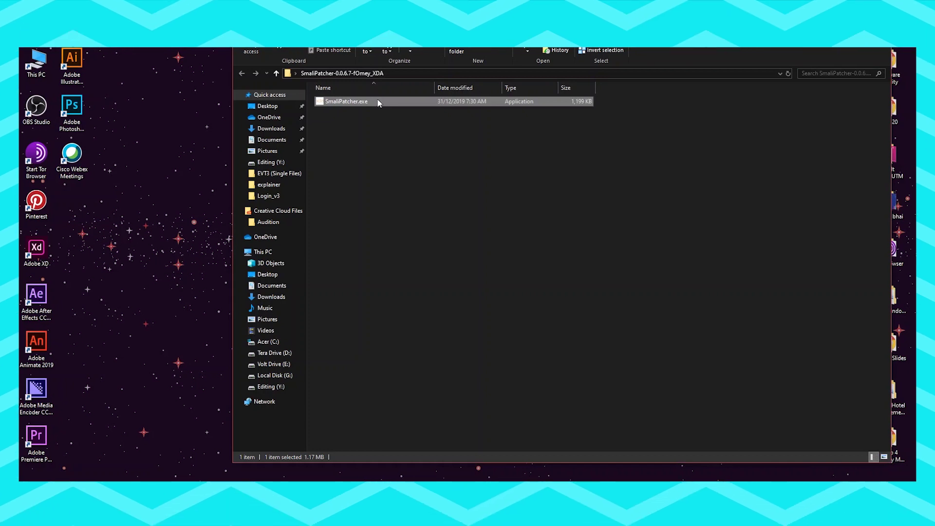
{"action": "right_click", "coordinate": [377, 101]}
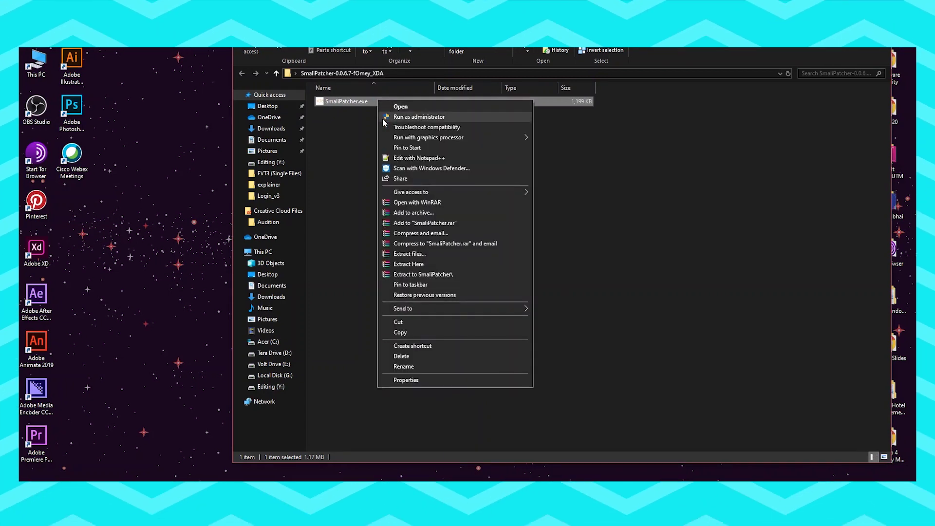
{"action": "left_click", "coordinate": [382, 117]}
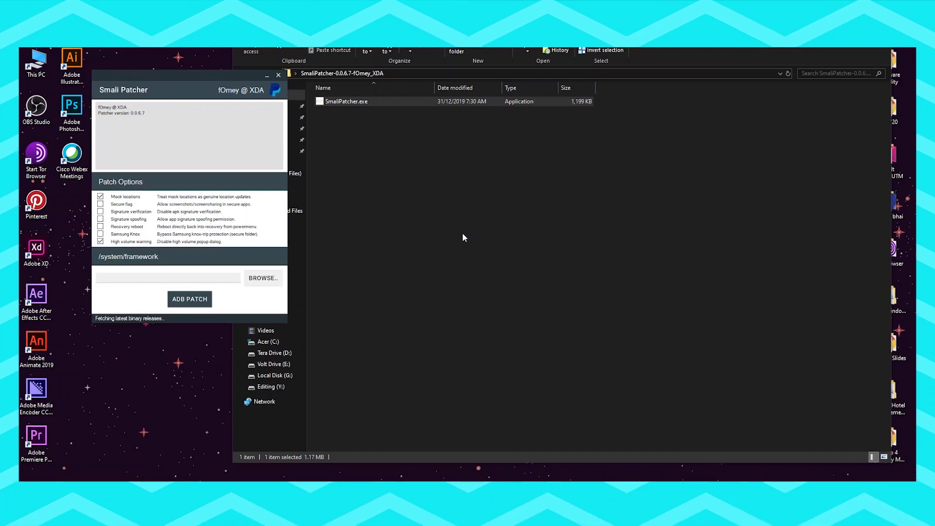
{"action": "left_click_drag", "start_coordinate": [217, 78], "coordinate": [457, 145]}
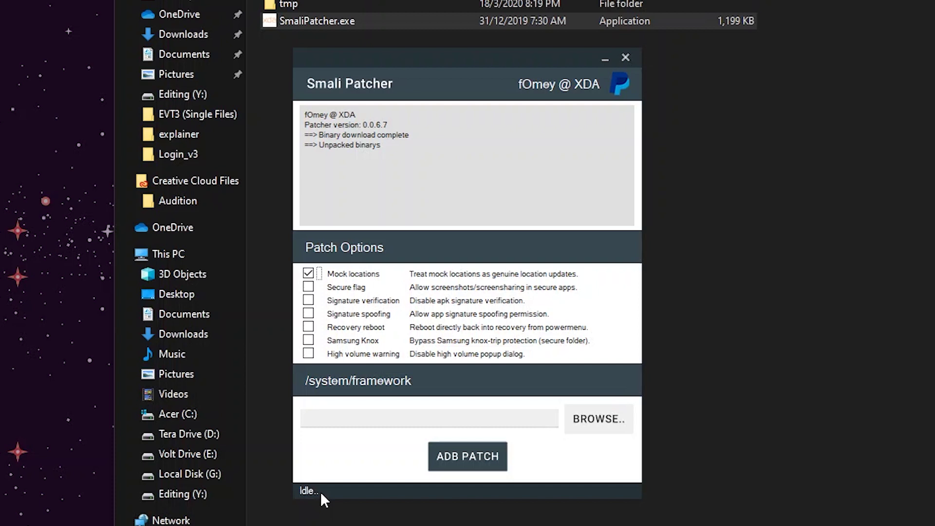
{"action": "left_click", "coordinate": [463, 454]}
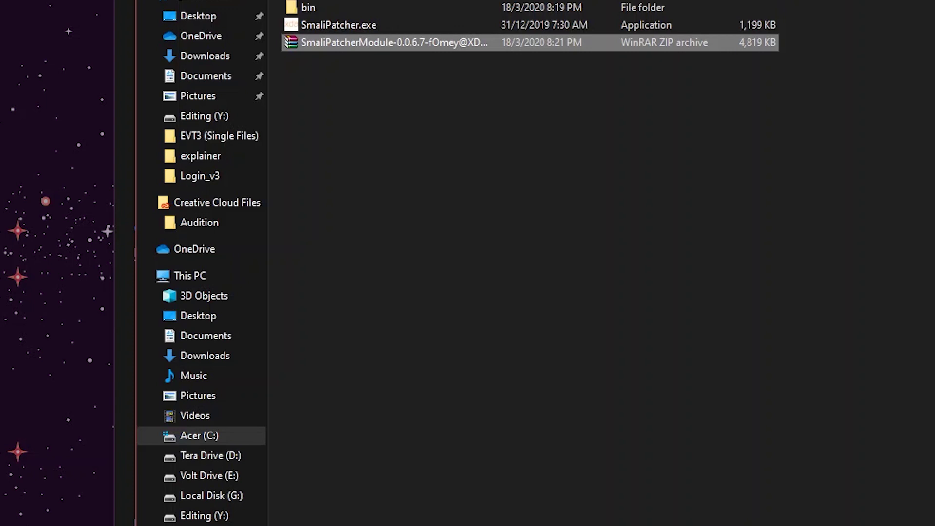
Copy the generated SmaliPatcherModule-0.0.6.7 zip to the root of the Redmi Note 3's storage.
{"action": "right_click", "coordinate": [477, 45]}
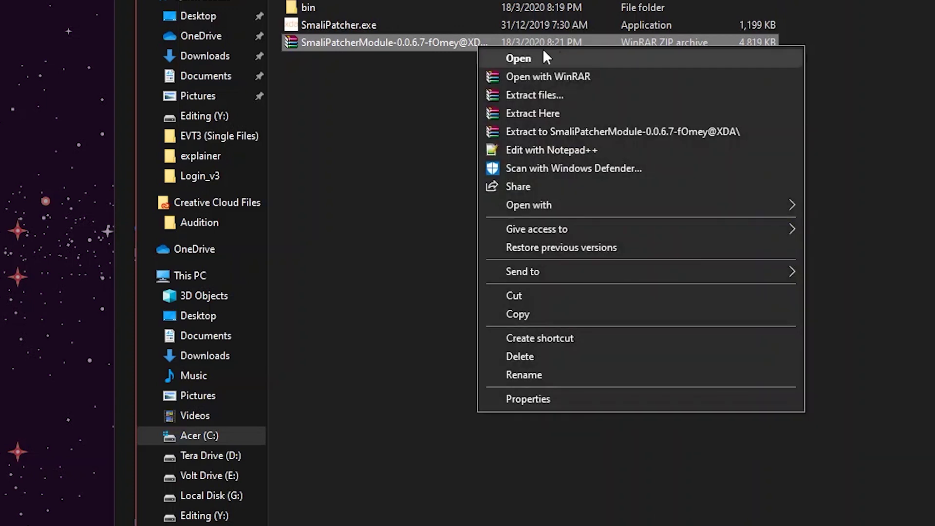
{"action": "left_click", "coordinate": [557, 314]}
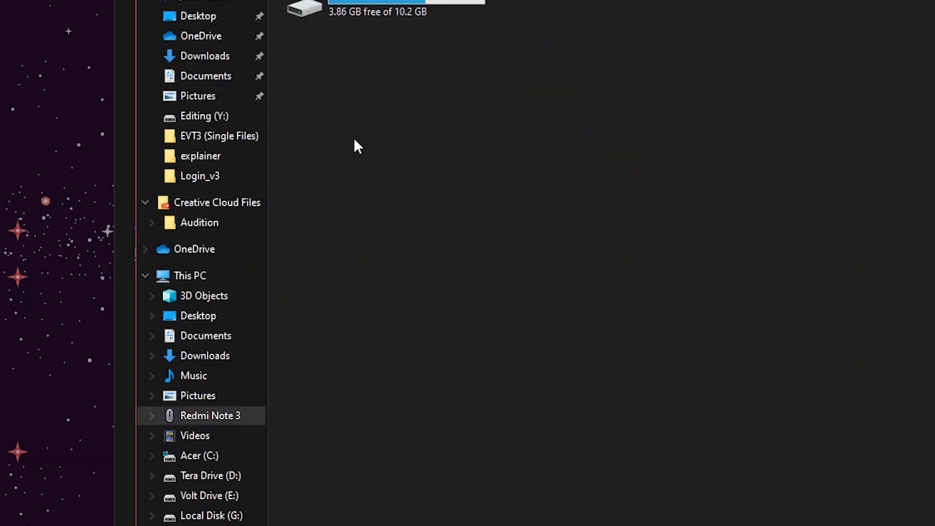
{"action": "double_click", "coordinate": [376, 4]}
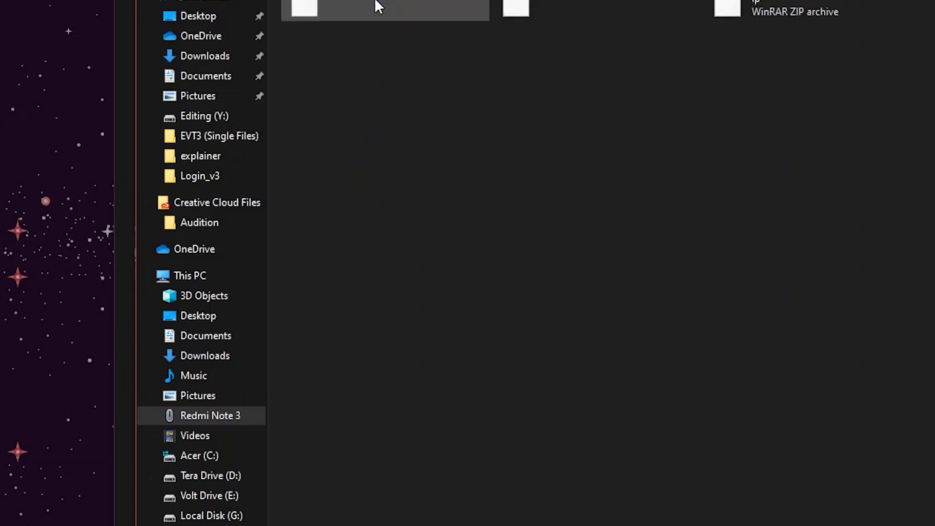
{"action": "right_click", "coordinate": [382, 244]}
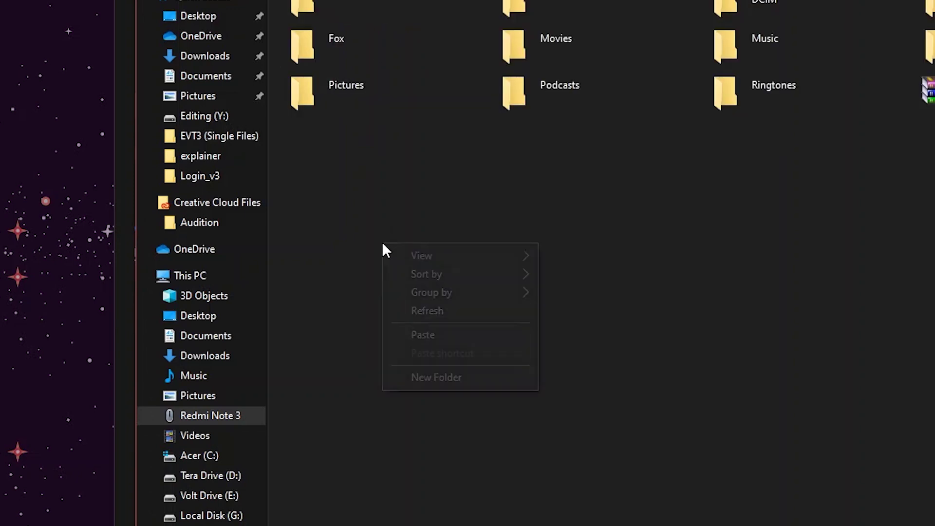
{"action": "left_click", "coordinate": [433, 343]}
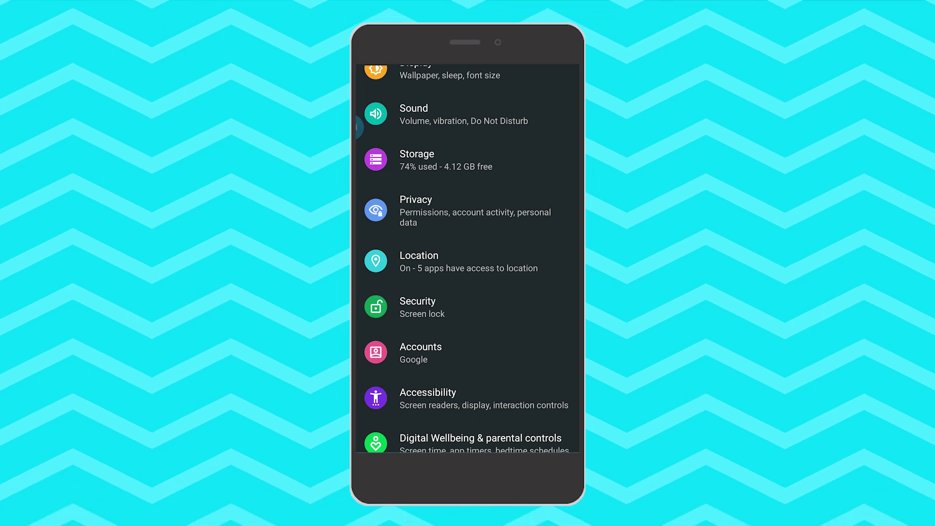
In the phone's settings, look through the System options and view the Android version details under About phone.
{"action": "scroll", "coordinate": [467, 258], "scroll_direction": "down", "scroll_amount": 3}
{"action": "left_click", "coordinate": [468, 385]}
{"action": "left_click", "coordinate": [467, 269]}
{"action": "scroll", "coordinate": [468, 258], "scroll_direction": "down", "scroll_amount": 3}
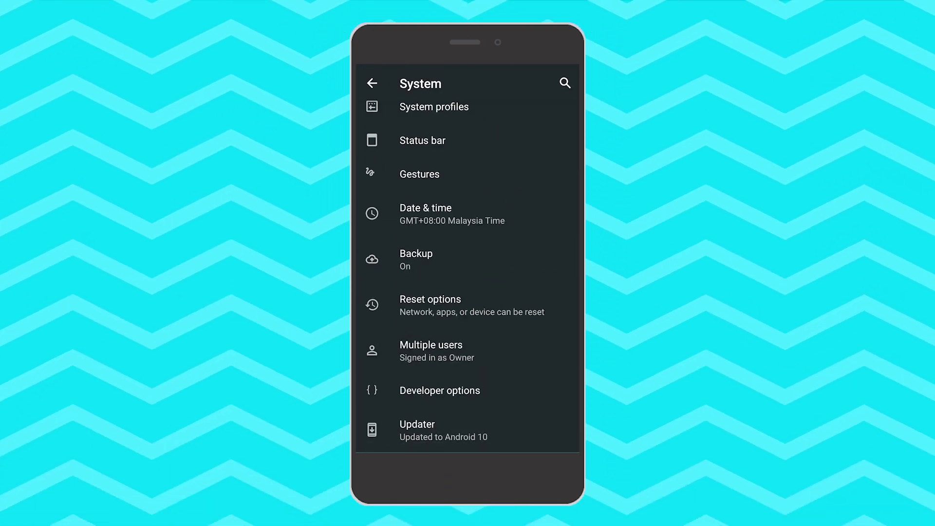
{"action": "left_click_drag", "start_coordinate": [467, 219], "coordinate": [467, 310]}
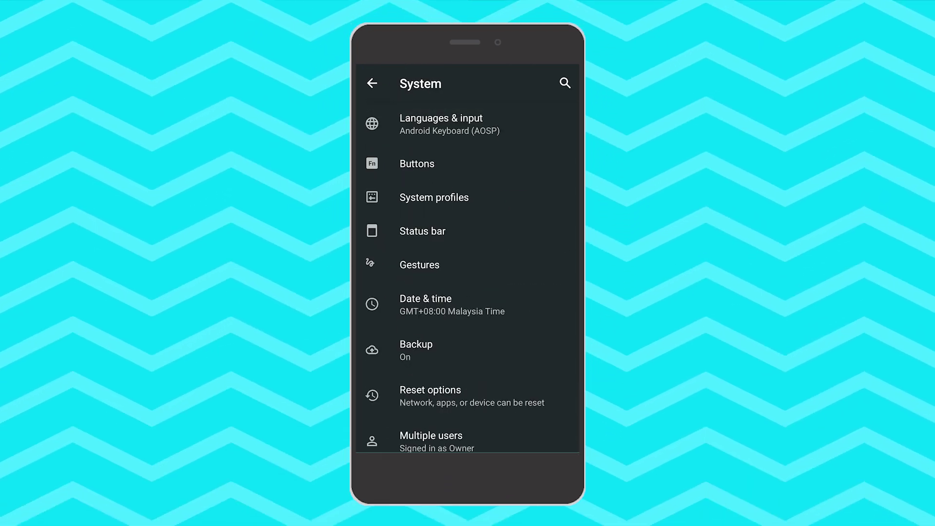
{"action": "scroll", "coordinate": [468, 278], "scroll_direction": "down", "scroll_amount": 2}
{"action": "left_click_drag", "start_coordinate": [357, 127], "coordinate": [409, 127]}
{"action": "scroll", "coordinate": [468, 278], "scroll_direction": "down", "scroll_amount": 5}
{"action": "left_click", "coordinate": [467, 430]}
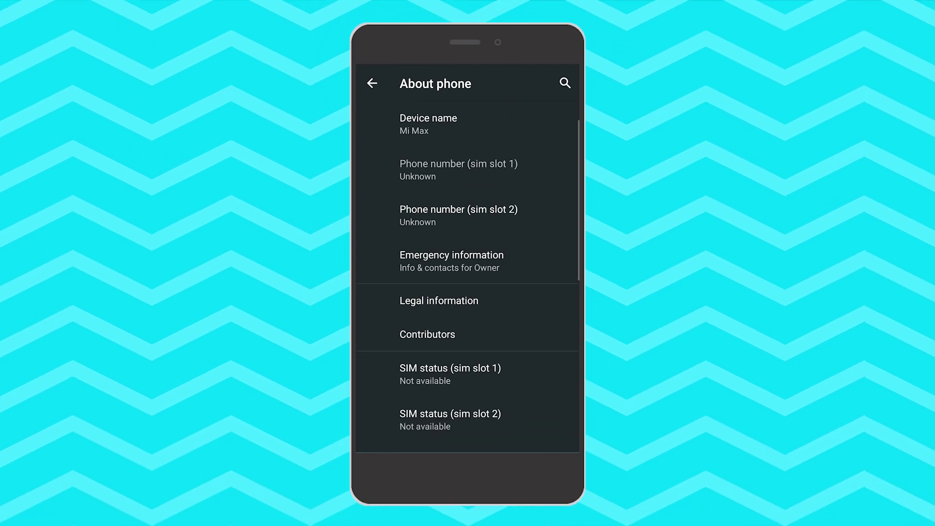
{"action": "scroll", "coordinate": [467, 278], "scroll_direction": "down", "scroll_amount": 7}
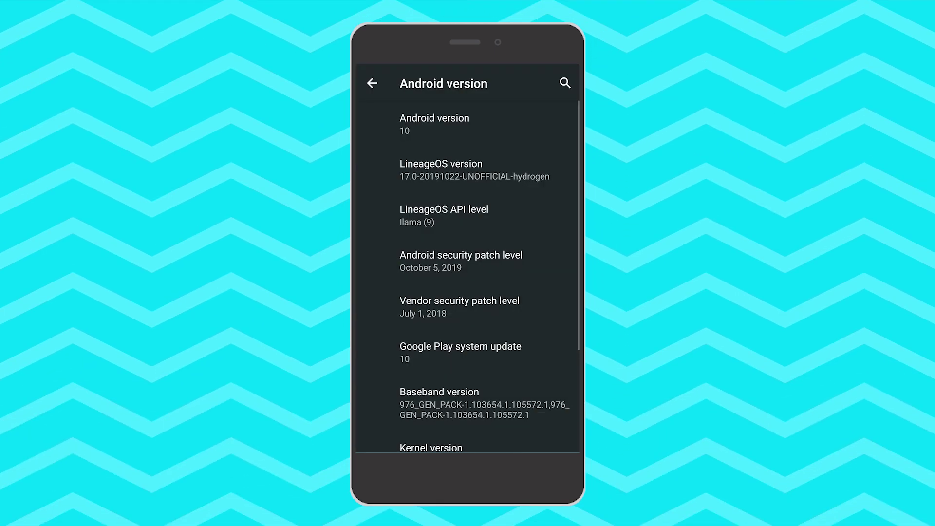
Leave the phone's settings, view the recent apps and return to the home screen.
{"action": "key", "text": "Escape"}
{"action": "key", "text": "Escape"}
{"action": "key", "text": "Escape"}
{"action": "key", "text": "alt+Tab"}
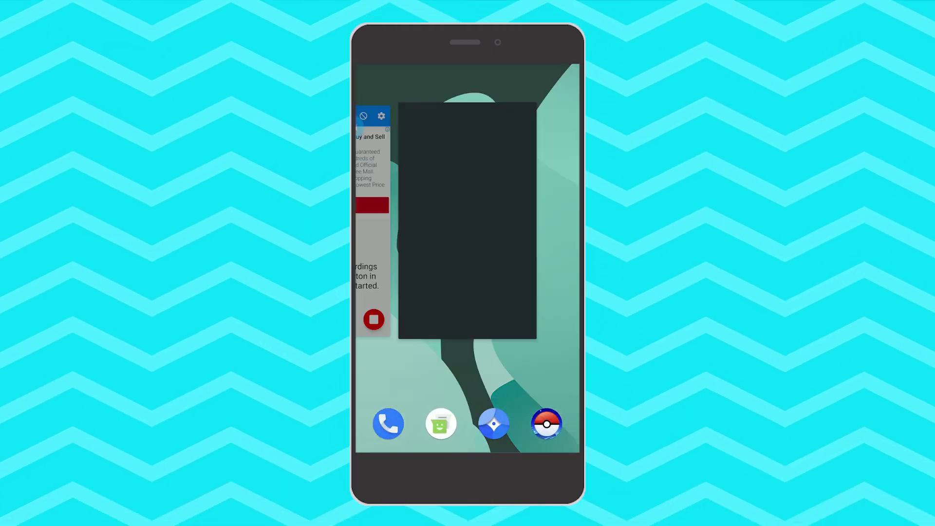
{"action": "mouse_move", "coordinate": [404, 219]}
{"action": "left_mouse_down"}
{"action": "mouse_move", "coordinate": [551, 219]}
{"action": "mouse_move", "coordinate": [390, 220]}
{"action": "left_mouse_up"}
{"action": "key", "text": "Home"}
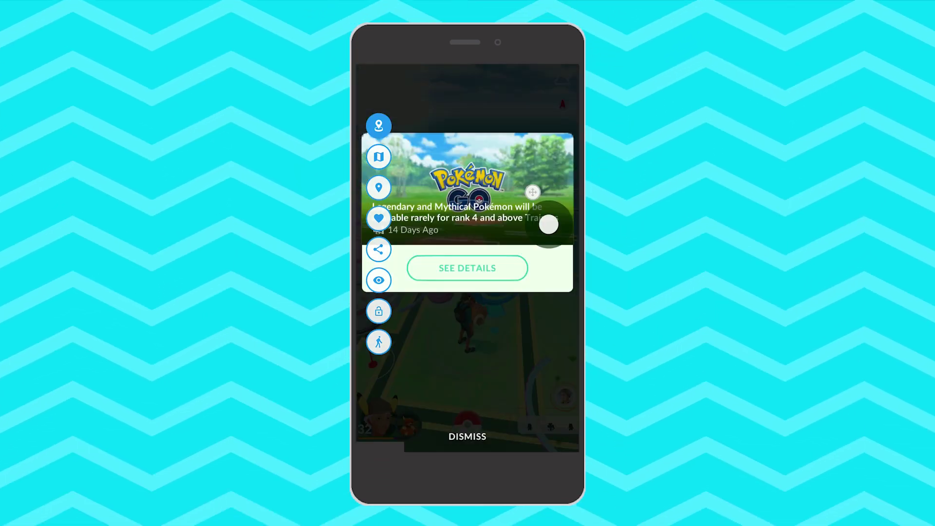
In Pokémon GO, dismiss the trespassing warning, then spin and close the Pier 39 Mural PokéStop.
{"action": "left_click", "coordinate": [468, 436]}
{"action": "left_click", "coordinate": [498, 277]}
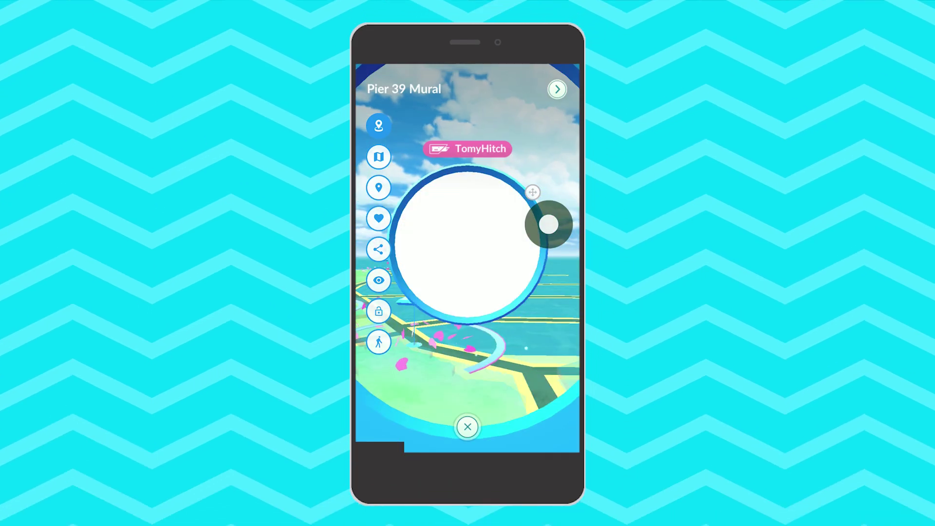
{"action": "left_click_drag", "start_coordinate": [419, 246], "coordinate": [516, 246]}
{"action": "left_click", "coordinate": [467, 427]}
Catch the wild Ekans with a Poké Ball and return to the map.
{"action": "left_click_drag", "start_coordinate": [409, 243], "coordinate": [516, 234]}
{"action": "left_click", "coordinate": [474, 250]}
{"action": "left_click", "coordinate": [503, 308]}
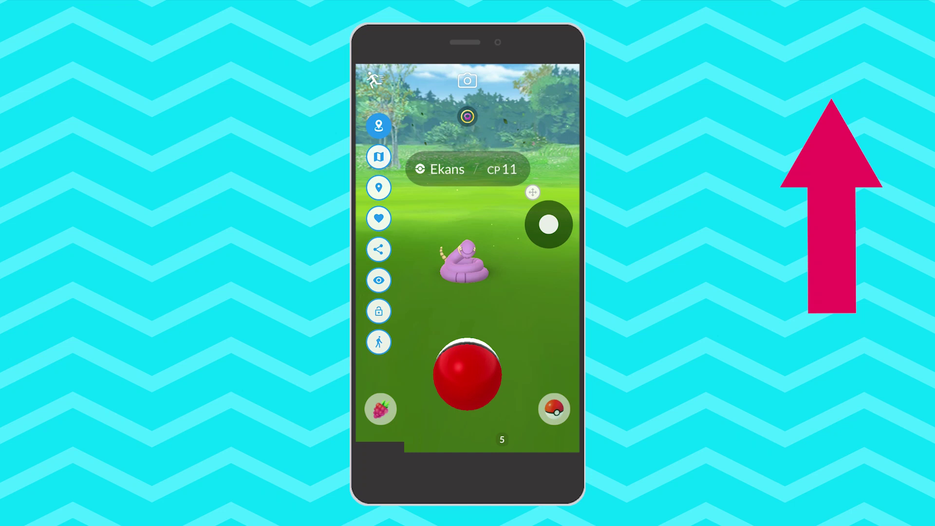
{"action": "left_click_drag", "start_coordinate": [470, 395], "coordinate": [445, 302]}
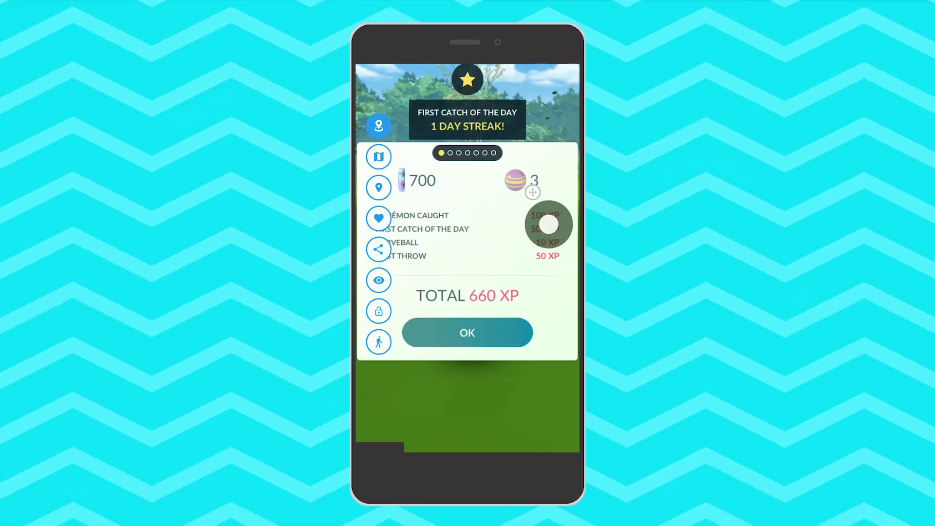
{"action": "left_click", "coordinate": [467, 332]}
{"action": "left_click", "coordinate": [467, 426]}
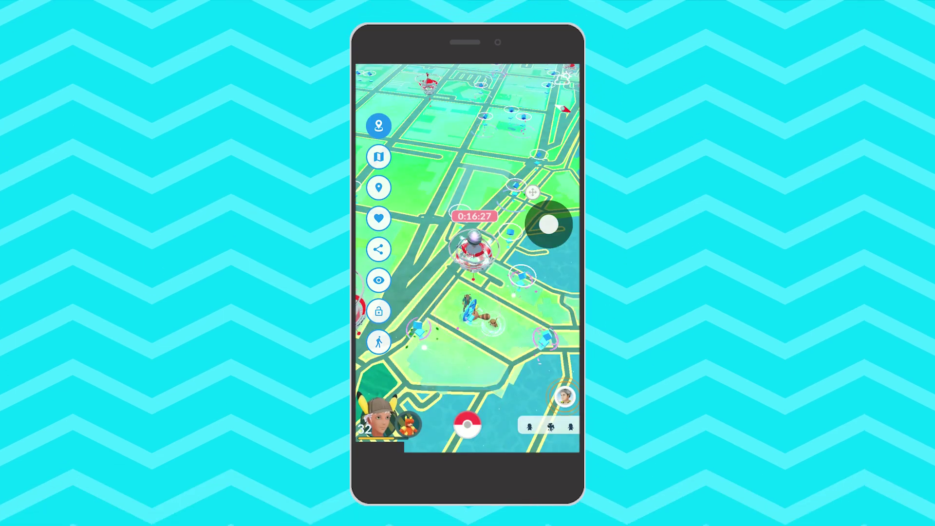
Walk the avatar across the map with the on-screen joystick.
{"action": "left_click_drag", "start_coordinate": [534, 224], "coordinate": [540, 212]}
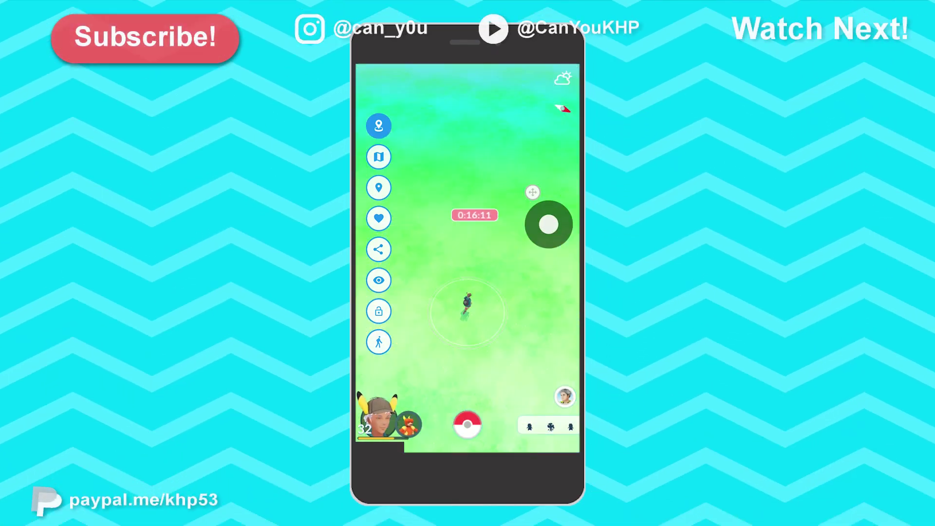